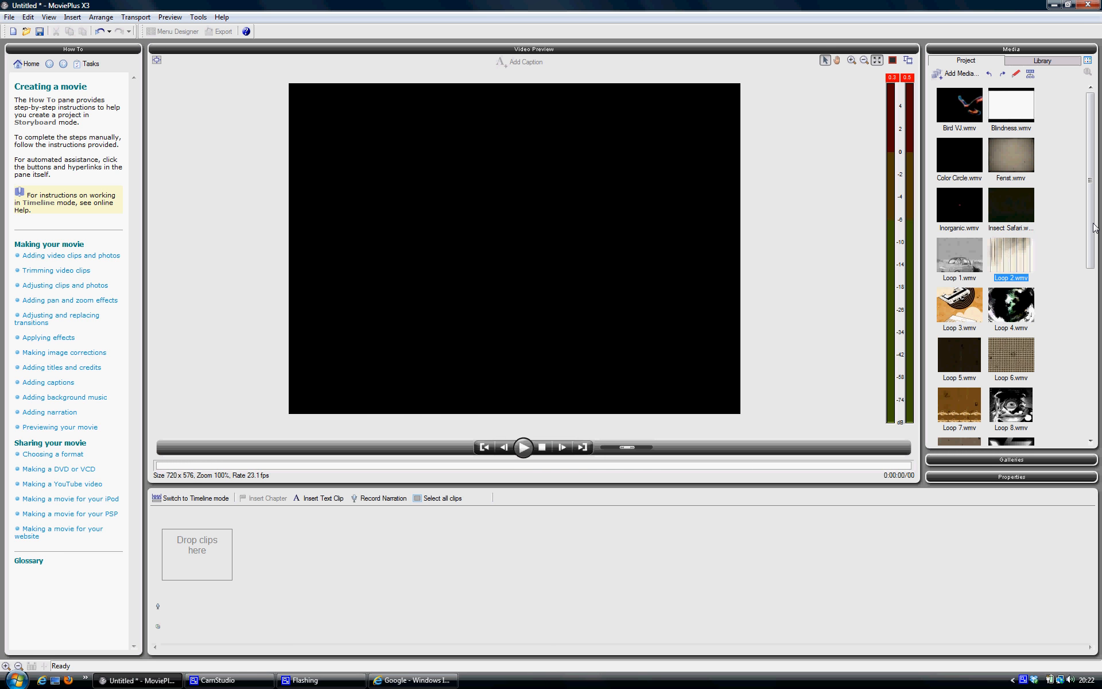
{"action": "left_click", "coordinate": [945, 74]}
{"action": "left_click", "coordinate": [956, 113]}
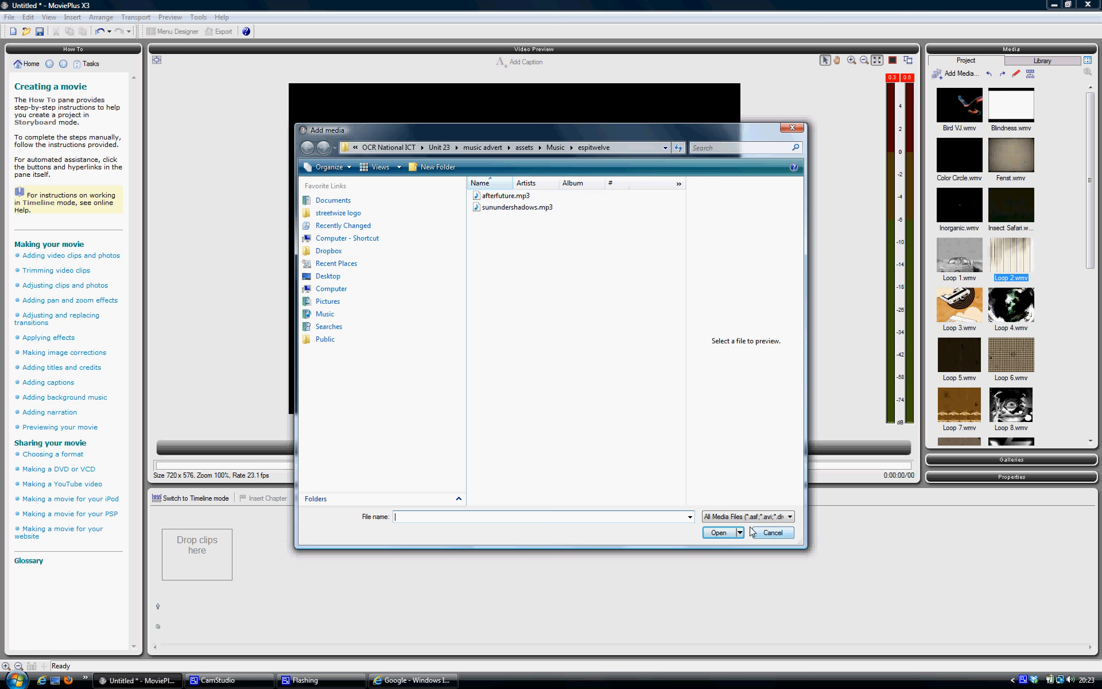
{"action": "left_click", "coordinate": [777, 537]}
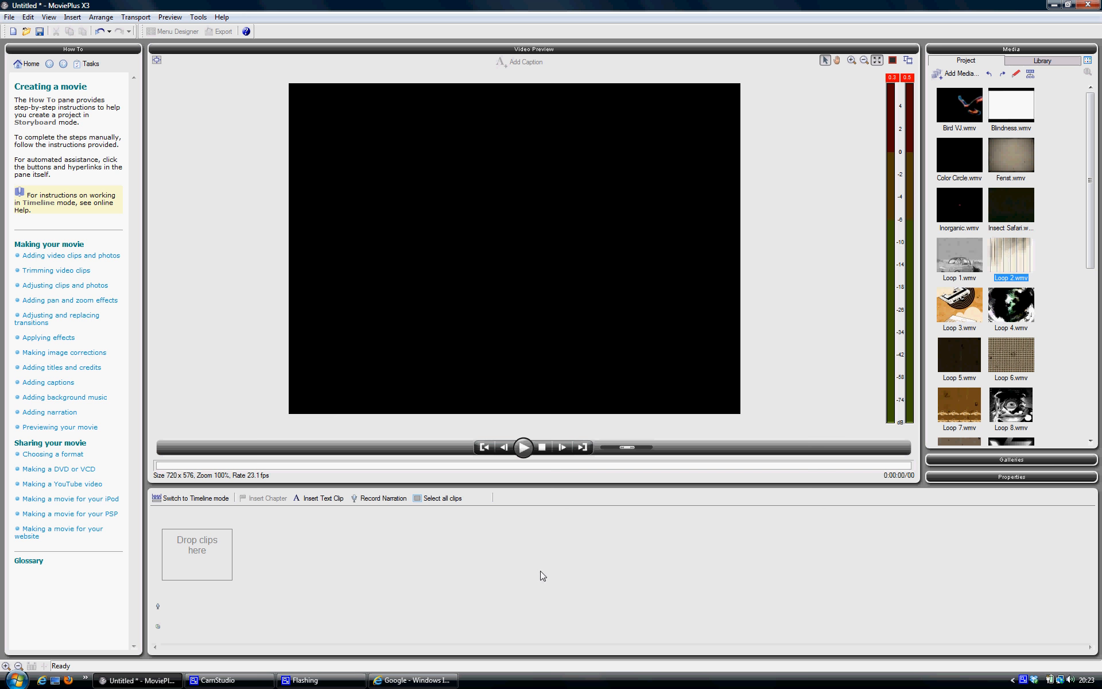
- Place Bird VJ.wmv and Loop 2.wmv from the project media as the first and second clips of the storyboard
{"action": "mouse_move", "coordinate": [1097, 171]}
{"action": "left_mouse_down"}
{"action": "mouse_move", "coordinate": [1091, 340]}
{"action": "mouse_move", "coordinate": [1101, 164]}
{"action": "left_mouse_up"}
{"action": "mouse_move", "coordinate": [1003, 153]}
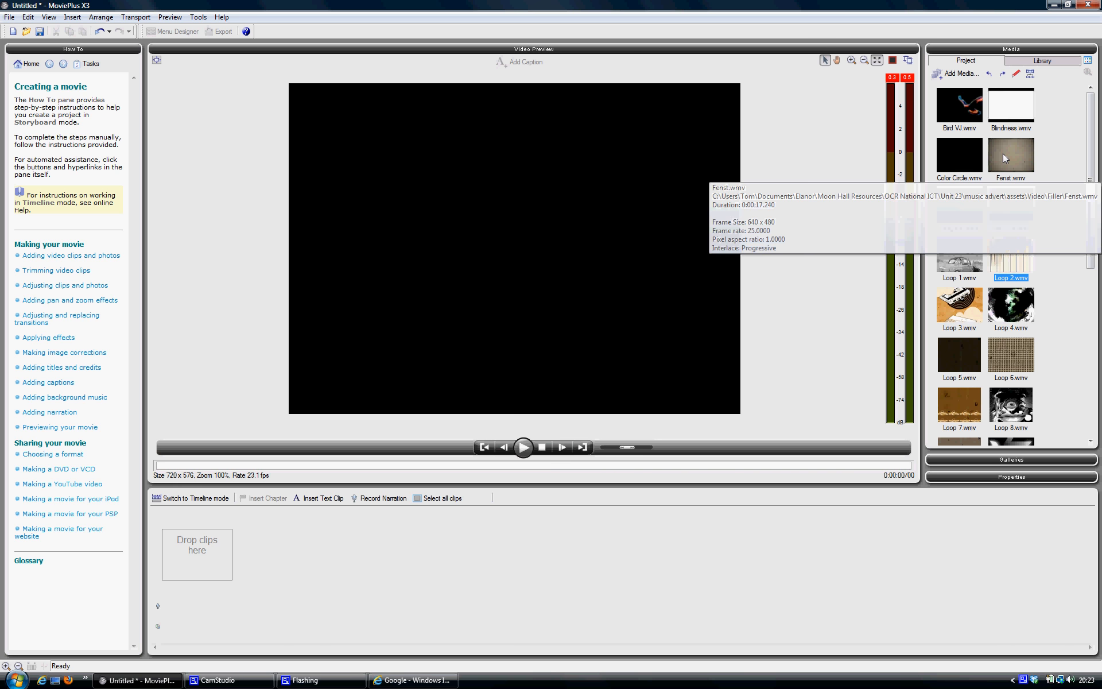
{"action": "left_click_drag", "start_coordinate": [1092, 138], "coordinate": [1085, 345]}
{"action": "mouse_move", "coordinate": [1014, 333]}
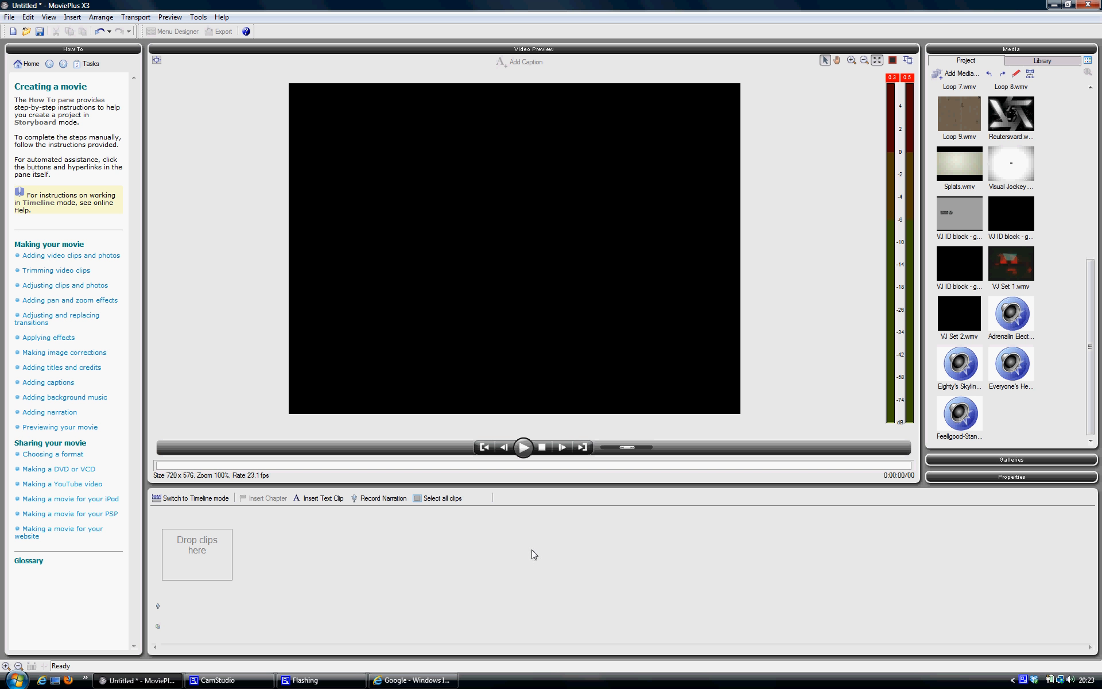
{"action": "left_click_drag", "start_coordinate": [1089, 347], "coordinate": [1086, 181]}
{"action": "left_click", "coordinate": [966, 102]}
{"action": "left_click_drag", "start_coordinate": [966, 103], "coordinate": [193, 554]}
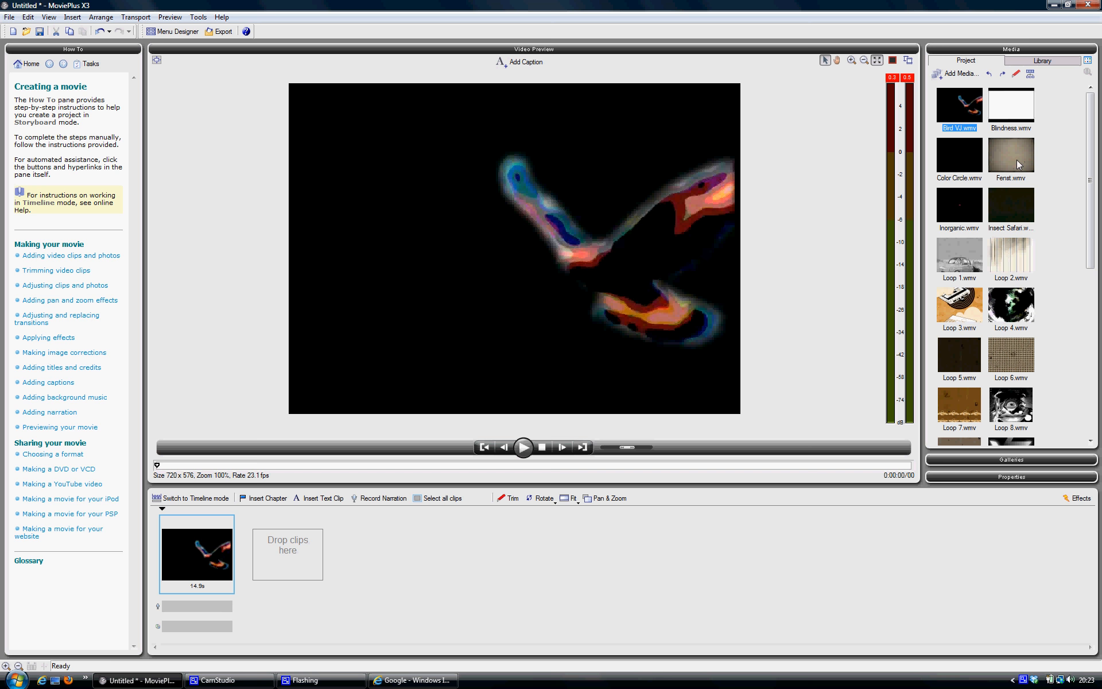
{"action": "mouse_move", "coordinate": [1008, 262]}
{"action": "left_mouse_down"}
{"action": "mouse_move", "coordinate": [794, 339]}
{"action": "mouse_move", "coordinate": [556, 401]}
{"action": "mouse_move", "coordinate": [309, 536]}
{"action": "left_mouse_up"}
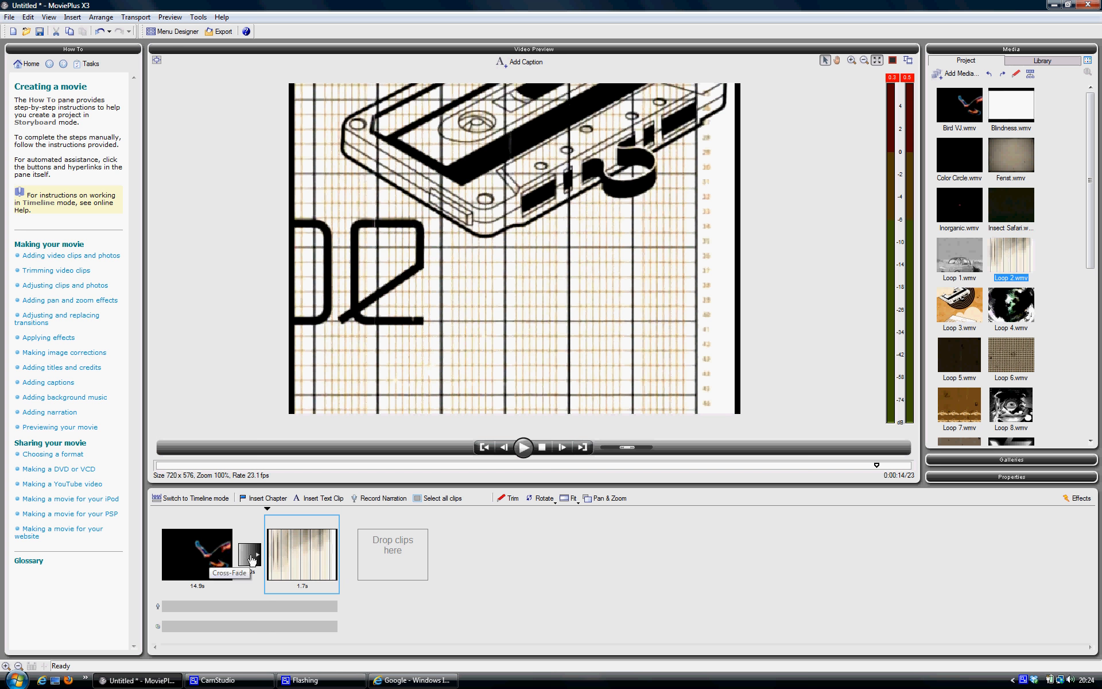
- Inspect the transition between the two storyboard clips, and preview the Bird VJ and Loop 2 clips themselves
{"action": "left_click", "coordinate": [252, 559]}
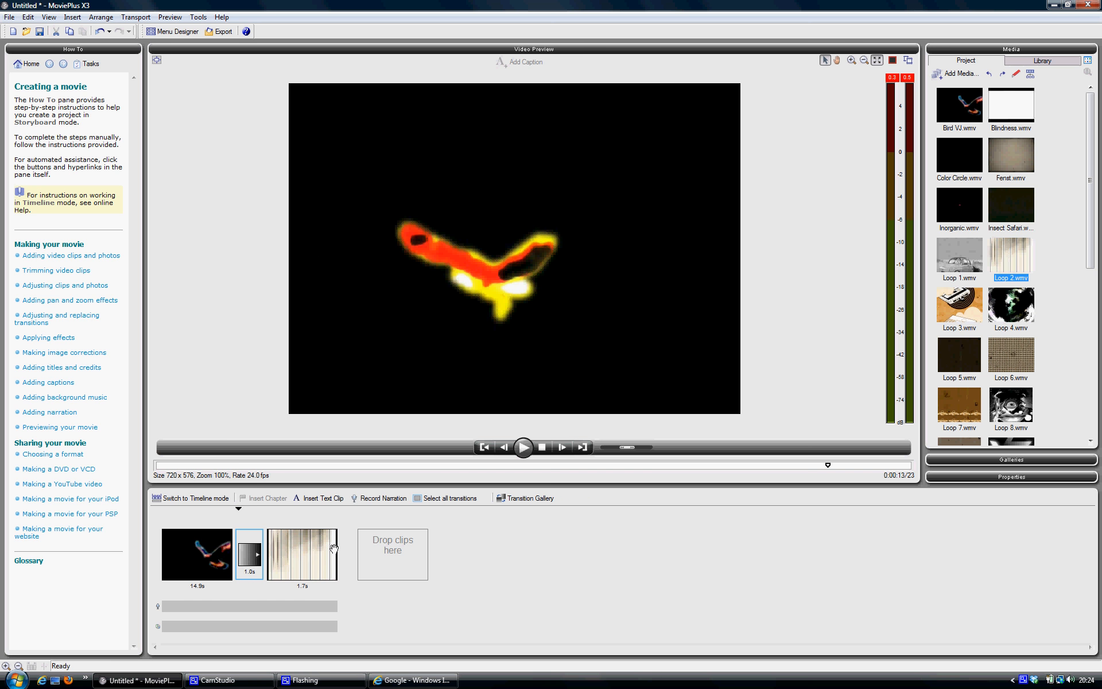
{"action": "left_click", "coordinate": [205, 551]}
{"action": "left_click", "coordinate": [294, 556]}
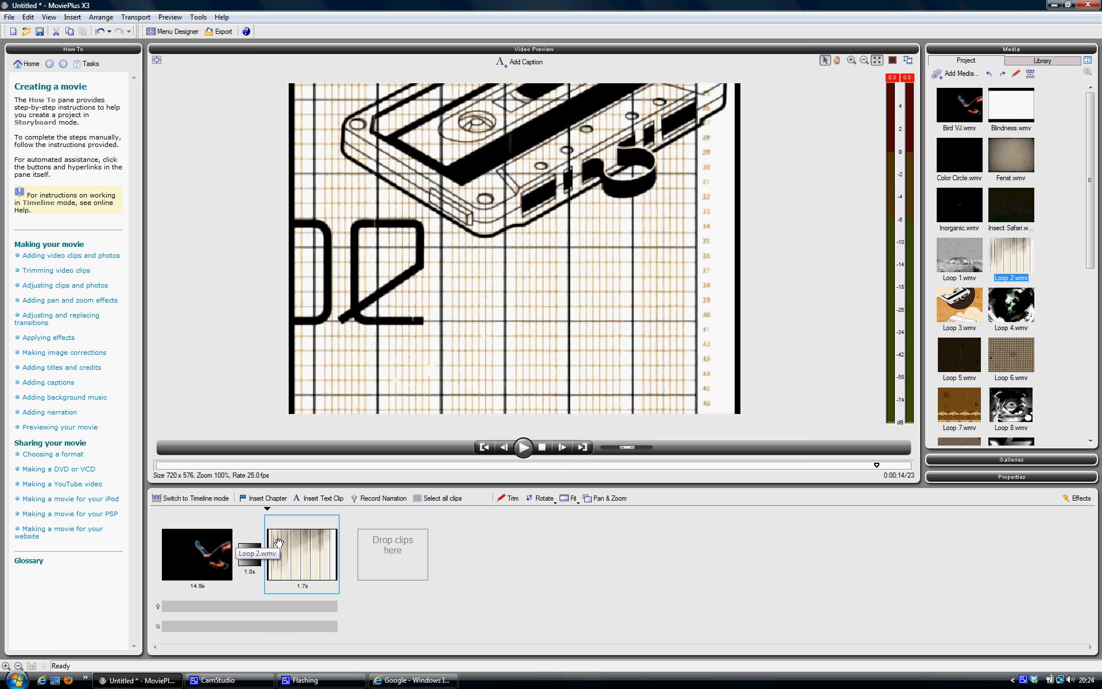
- Switch the project to timeline mode and scrub through the overlap between the Bird VJ and Loop 2 clips
{"action": "left_click", "coordinate": [207, 499]}
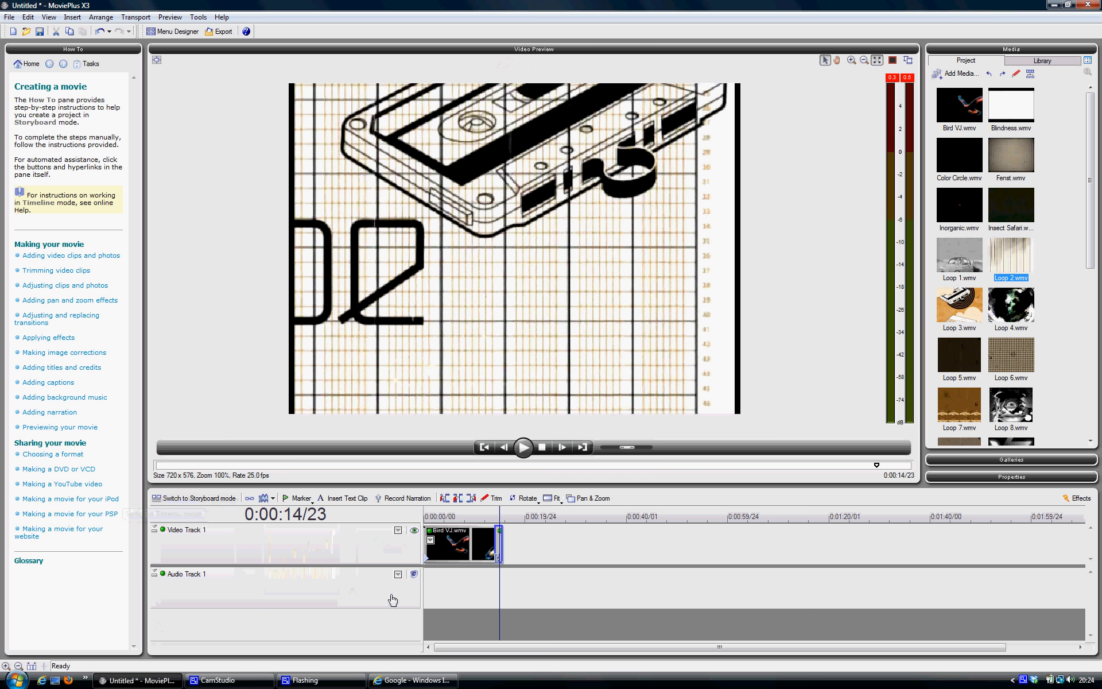
{"action": "left_click", "coordinate": [454, 546]}
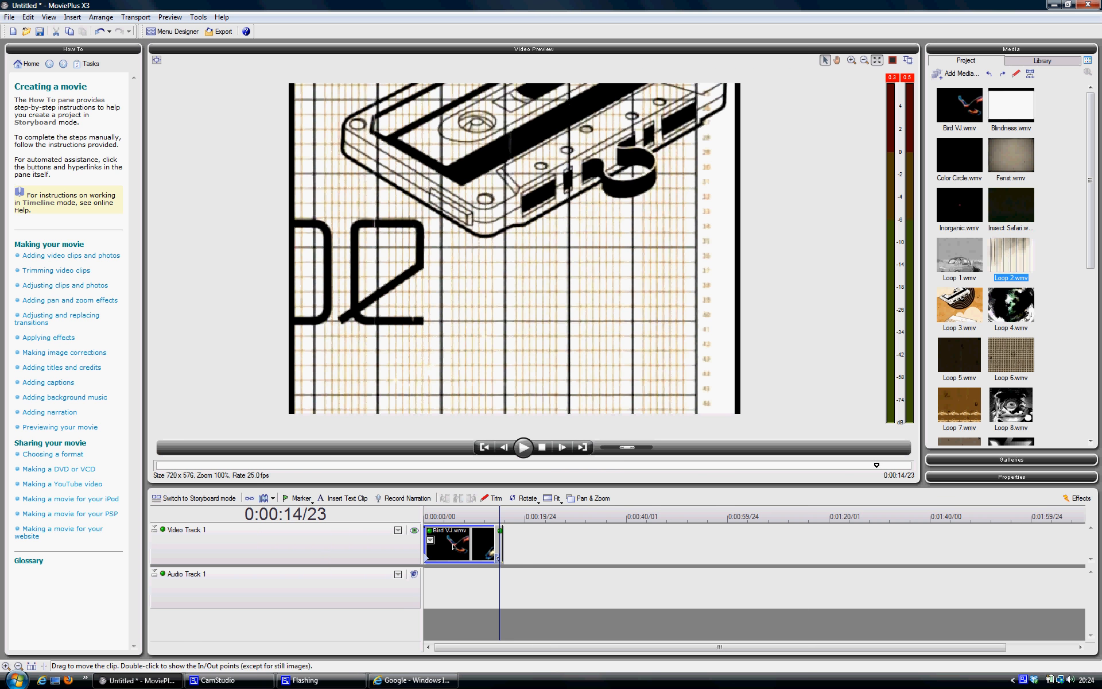
{"action": "left_click", "coordinate": [497, 543]}
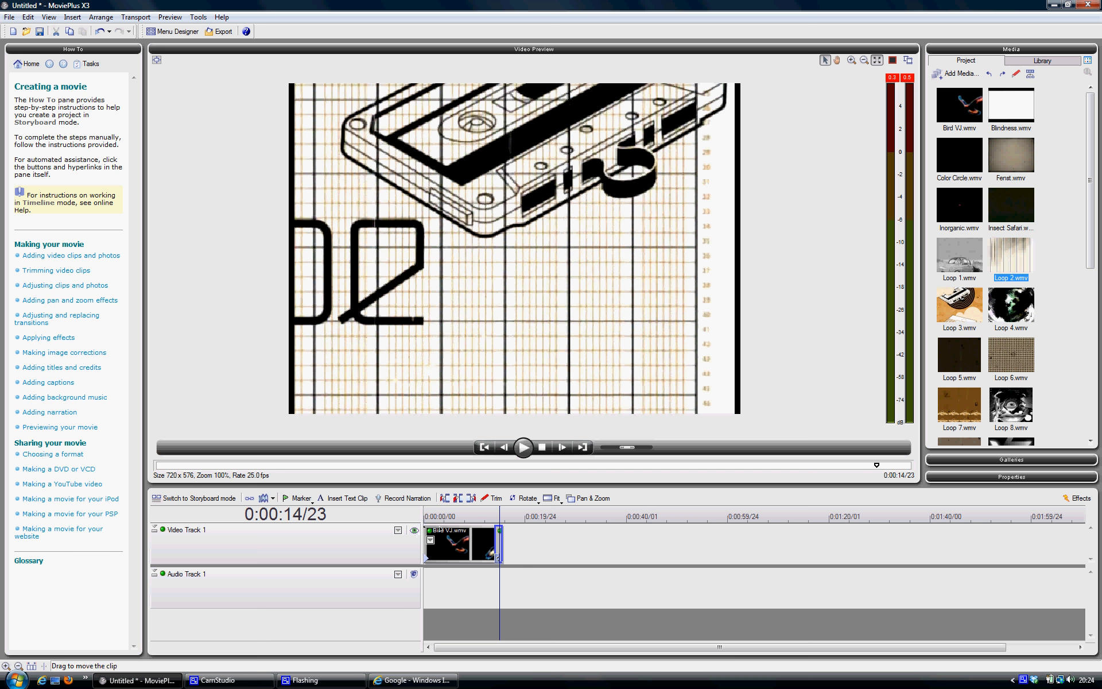
{"action": "left_click", "coordinate": [424, 519]}
{"action": "left_click_drag", "start_coordinate": [425, 519], "coordinate": [495, 524]}
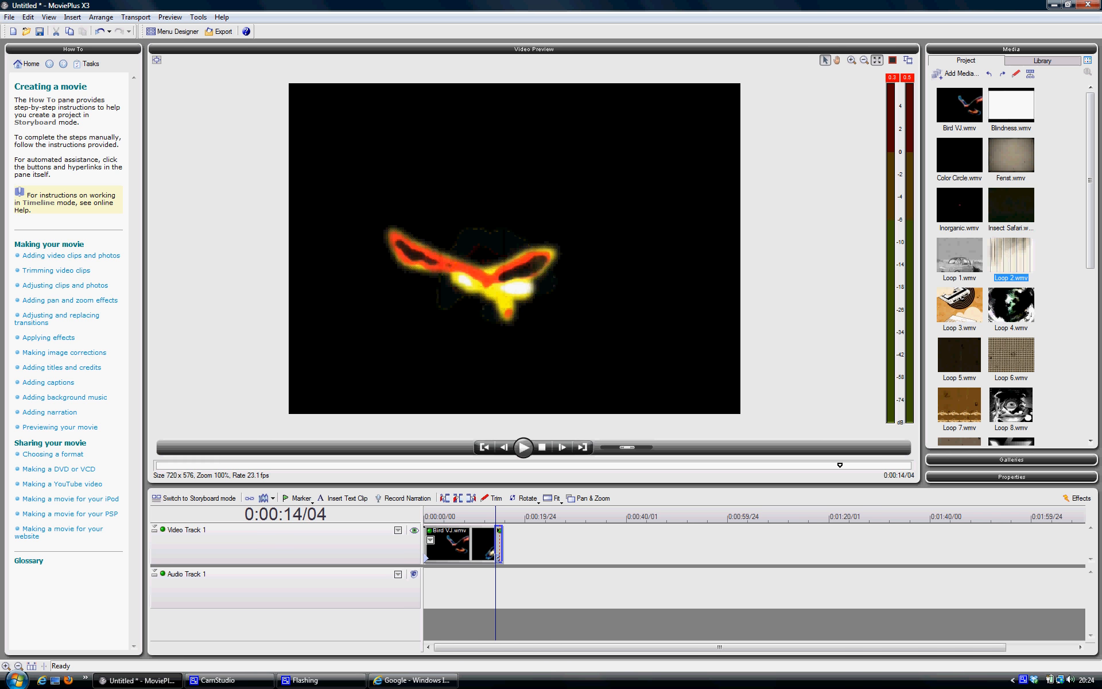
{"action": "left_click", "coordinate": [499, 537]}
{"action": "left_click", "coordinate": [501, 531]}
{"action": "left_click_drag", "start_coordinate": [500, 515], "coordinate": [503, 516]}
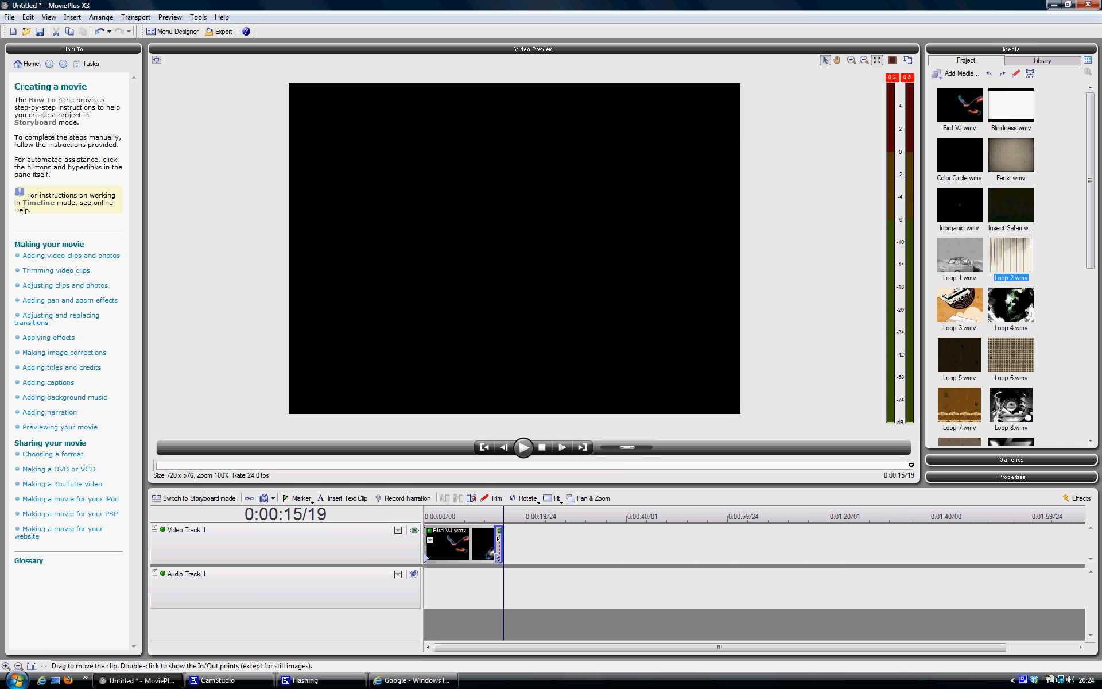
- Separate the Loop 2 clip from the Bird VJ clip on Video Track 1, moving it to start at about 20 s
{"action": "left_click_drag", "start_coordinate": [507, 538], "coordinate": [630, 541]}
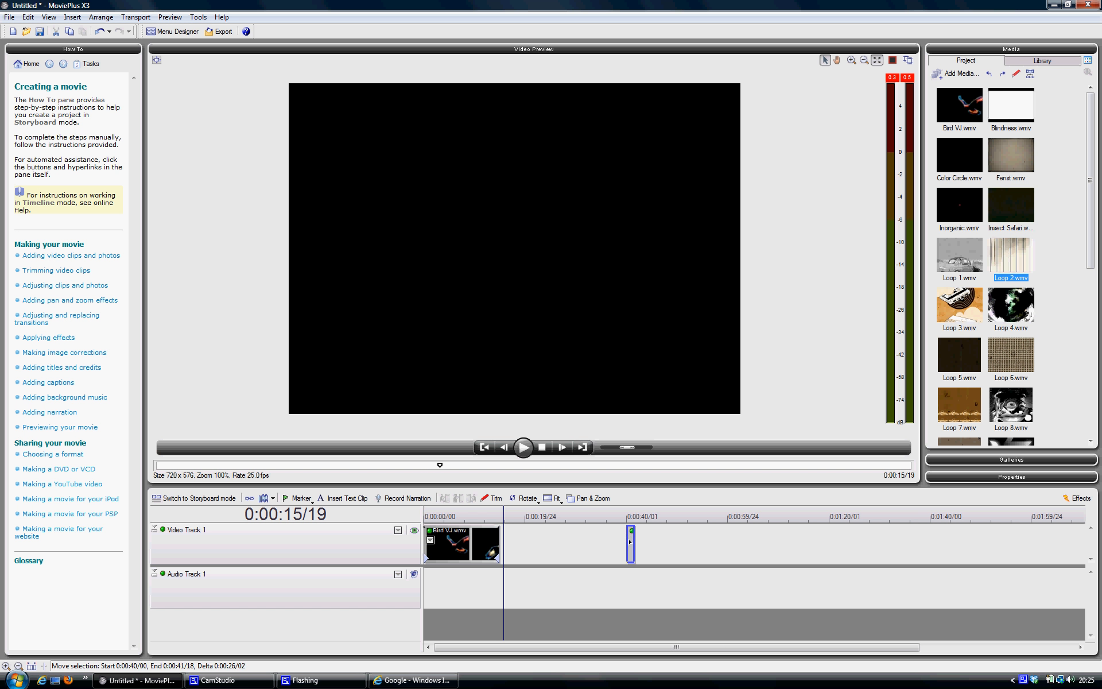
{"action": "left_click_drag", "start_coordinate": [630, 541], "coordinate": [532, 542]}
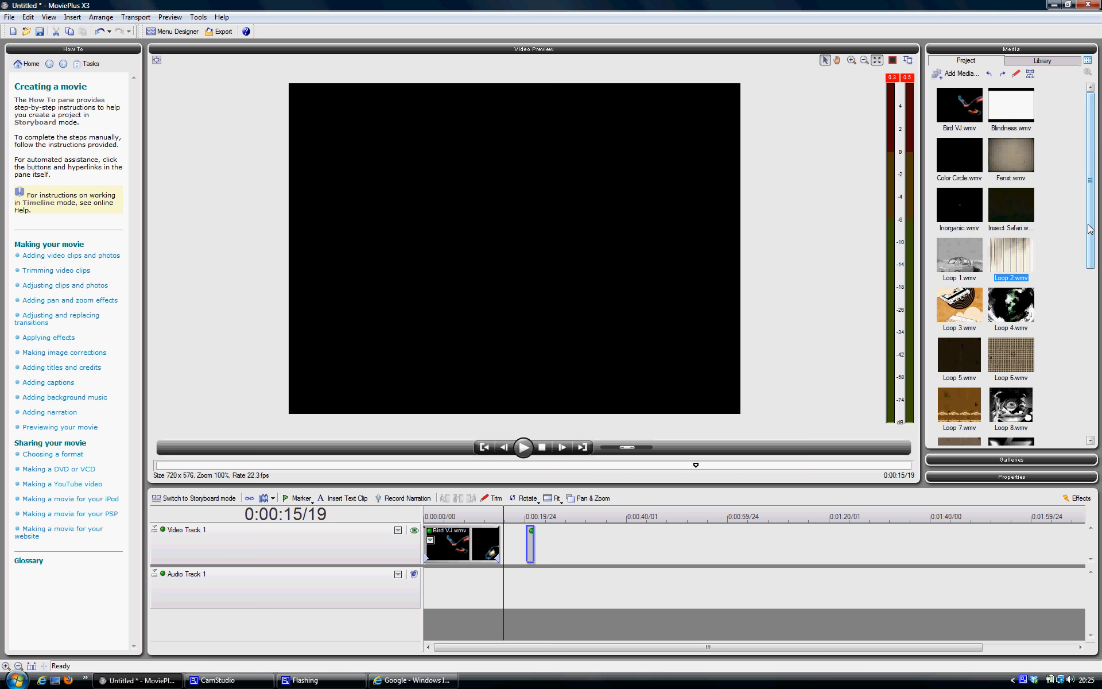
- Place Adrenalin Electronica Long-Standard MP3.mp3 at the start of Audio Track 1 and move the Loop 2 clip to about 16 s
{"action": "scroll", "coordinate": [1015, 329], "scroll_direction": "down", "scroll_amount": 7}
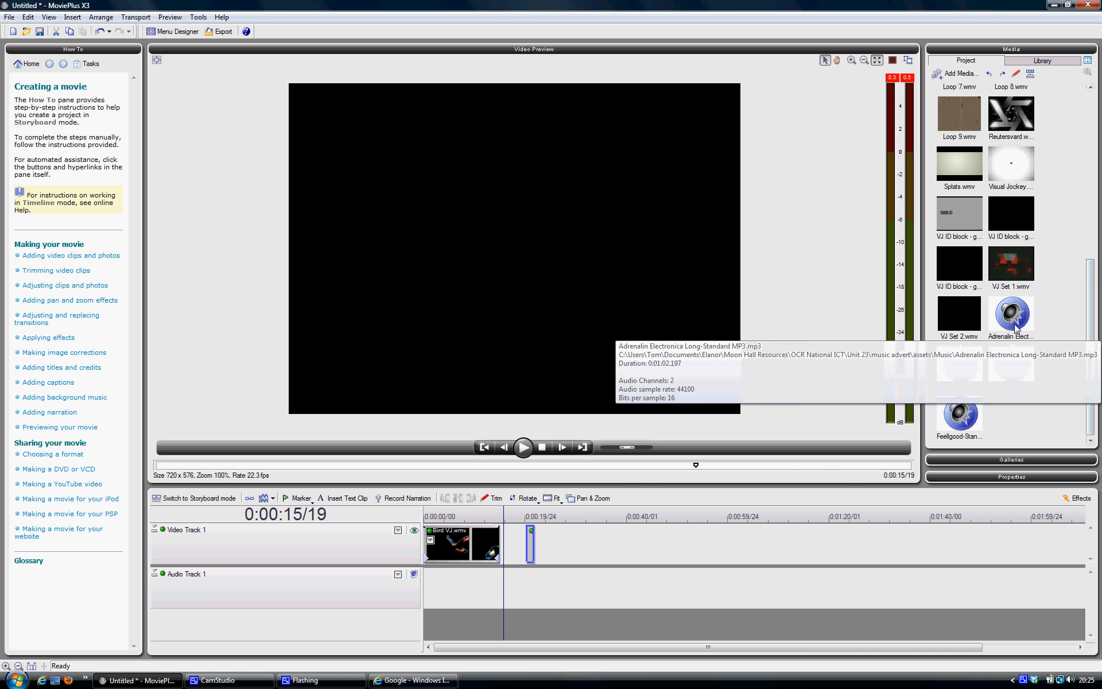
{"action": "left_click_drag", "start_coordinate": [1015, 329], "coordinate": [427, 577]}
{"action": "left_click_drag", "start_coordinate": [531, 542], "coordinate": [415, 519]}
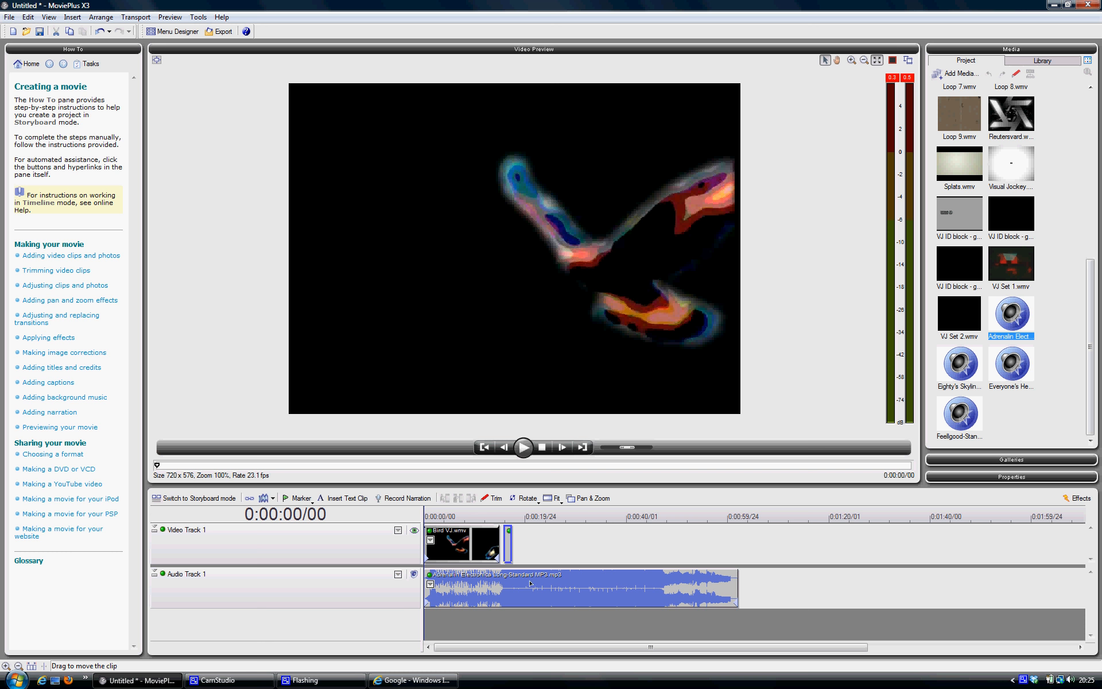
{"action": "left_click", "coordinate": [575, 585]}
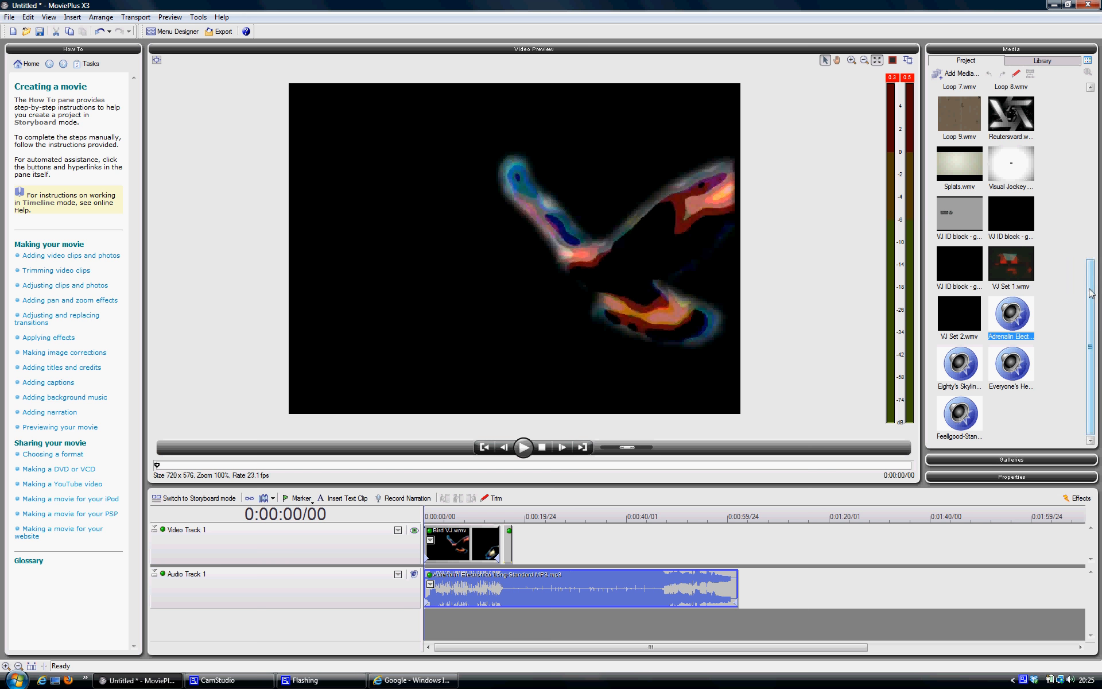
- Add Insect Safari.wmv to Video Track 1, starting at about 24 s after the Loop 2 clip
{"action": "left_click_drag", "start_coordinate": [1090, 287], "coordinate": [1089, 119]}
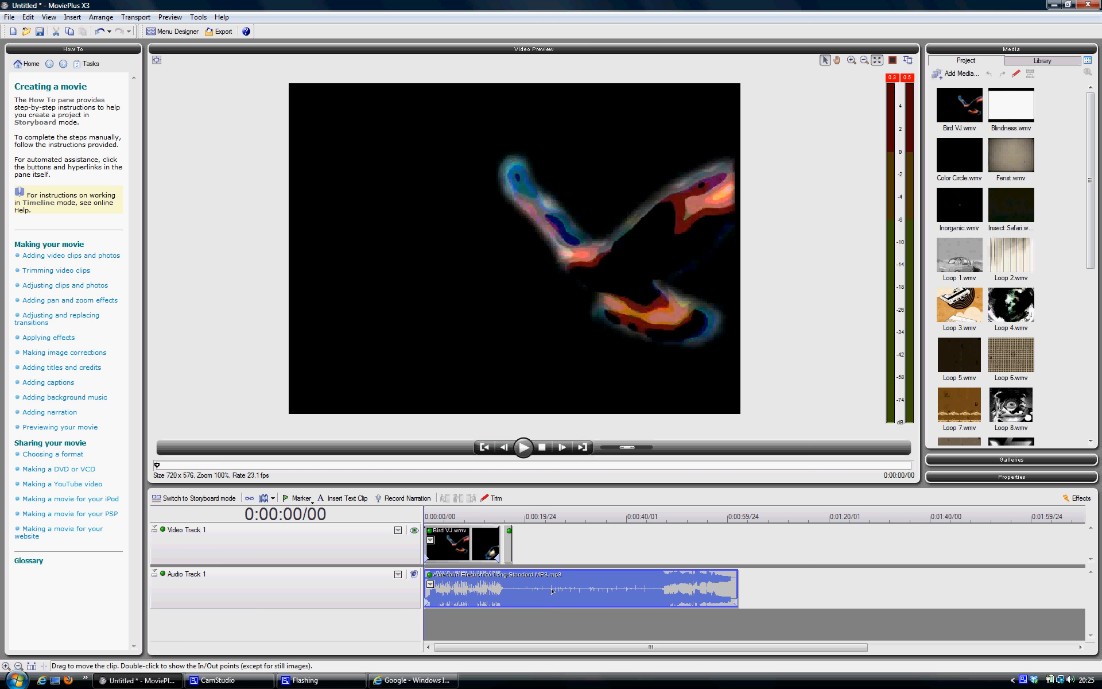
{"action": "mouse_move", "coordinate": [1031, 216]}
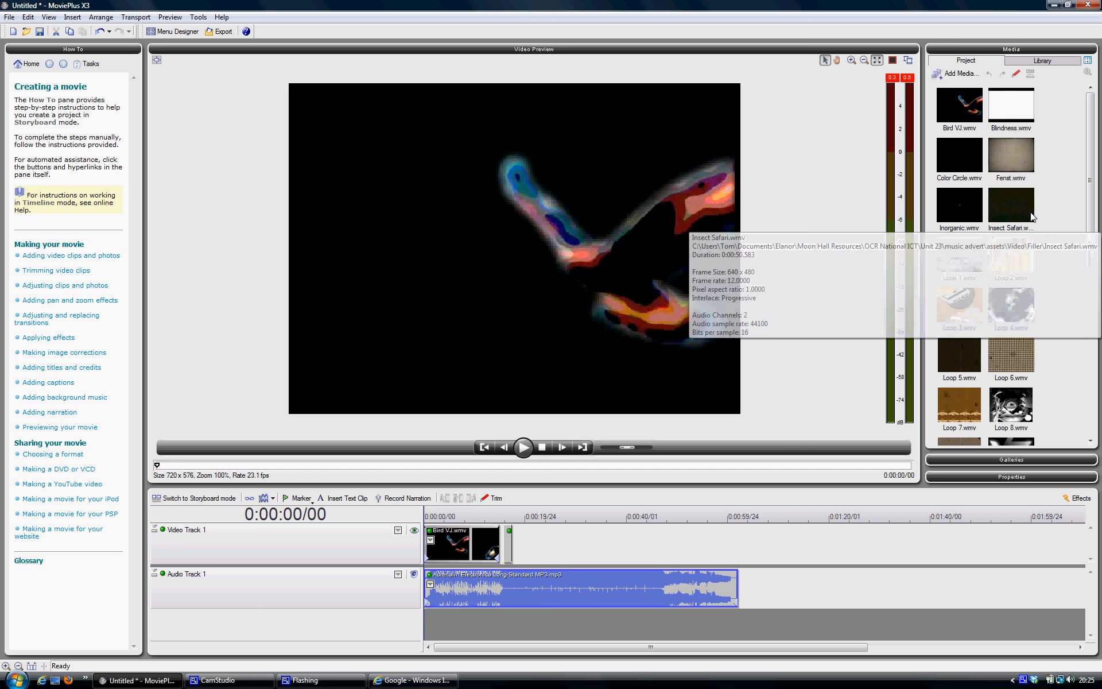
{"action": "left_click_drag", "start_coordinate": [1032, 216], "coordinate": [545, 532]}
{"action": "left_click_drag", "start_coordinate": [545, 542], "coordinate": [546, 542]}
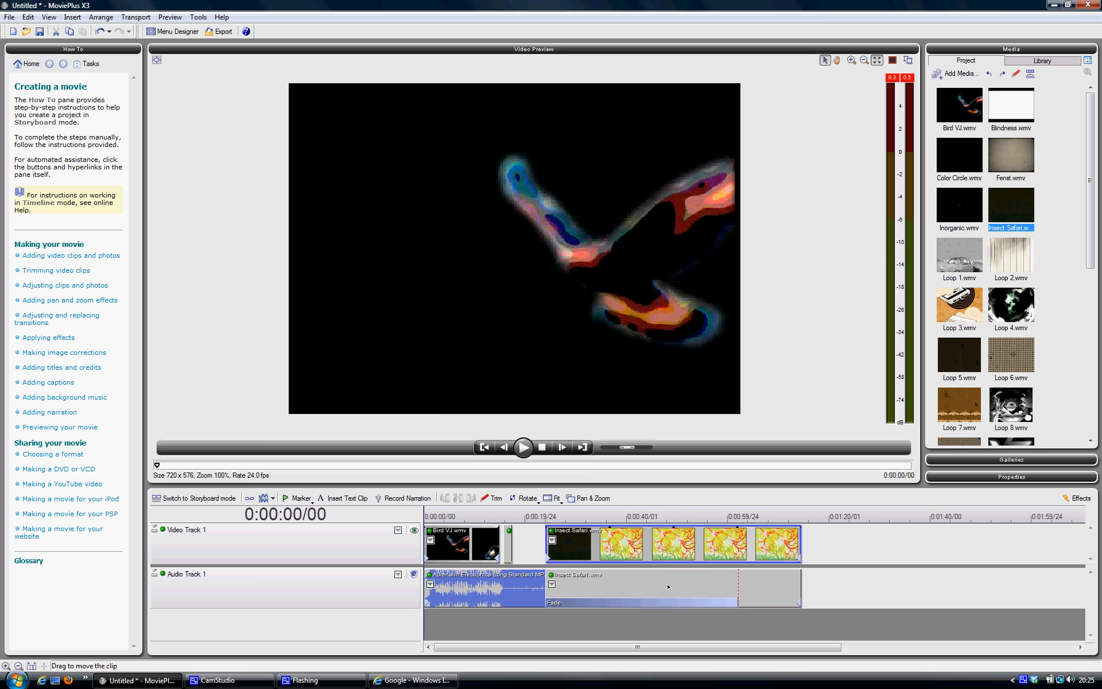
- Delete both the audio and the video clip of Insect Safari from the timeline
{"action": "left_click", "coordinate": [833, 596]}
{"action": "left_click", "coordinate": [772, 586]}
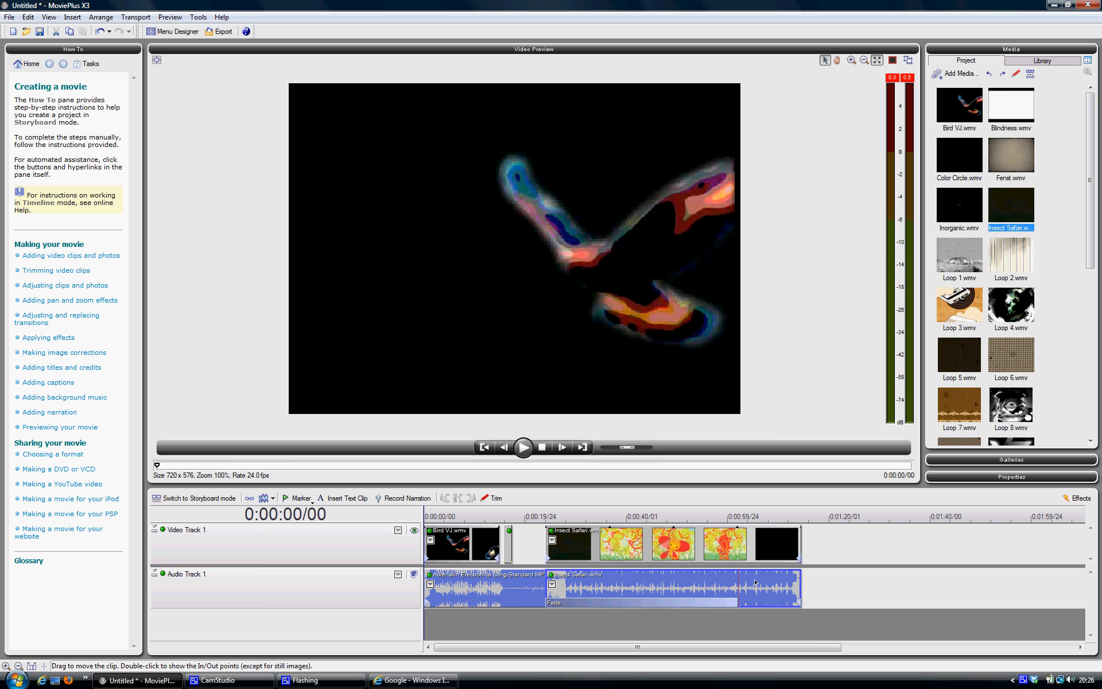
{"action": "key", "text": "Delete"}
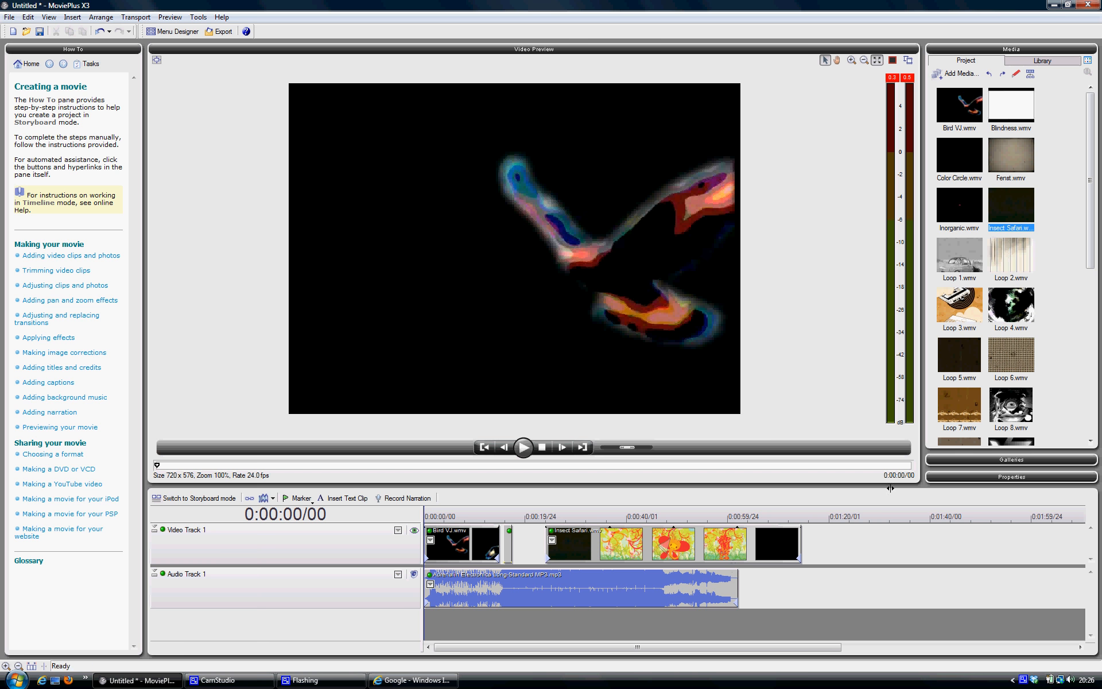
{"action": "left_click", "coordinate": [774, 555]}
{"action": "key", "text": "Delete"}
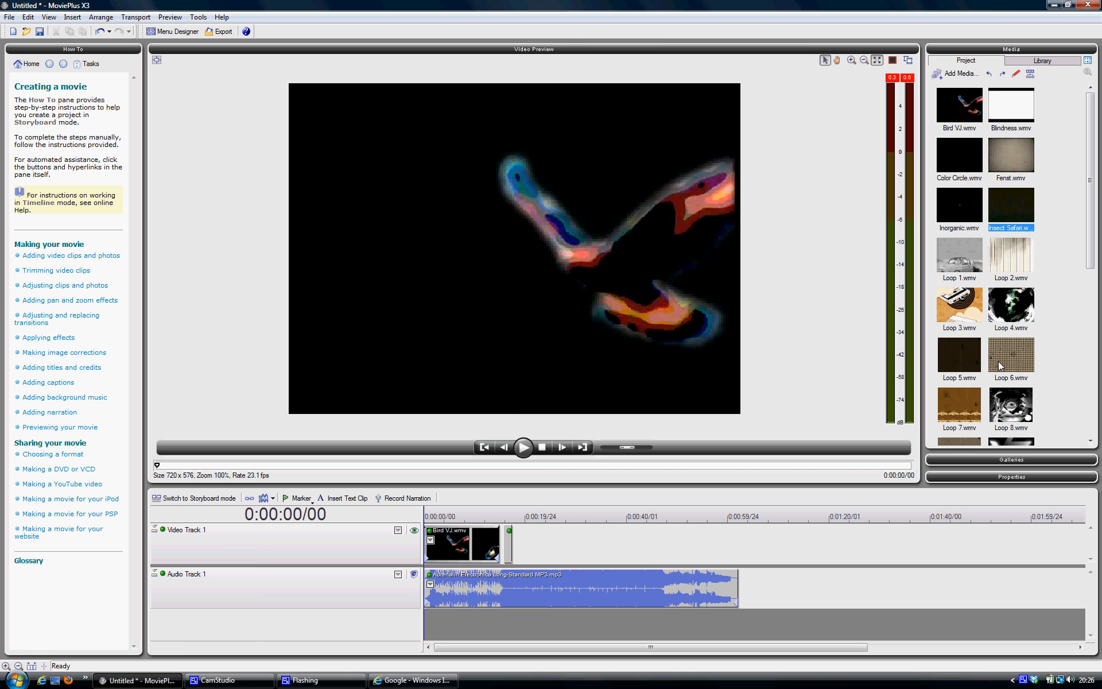
- Add Insect Safari.wmv beyond the end of the music without its soundtrack, and move its video to start at about 21 s
{"action": "left_click_drag", "start_coordinate": [1019, 213], "coordinate": [746, 546]}
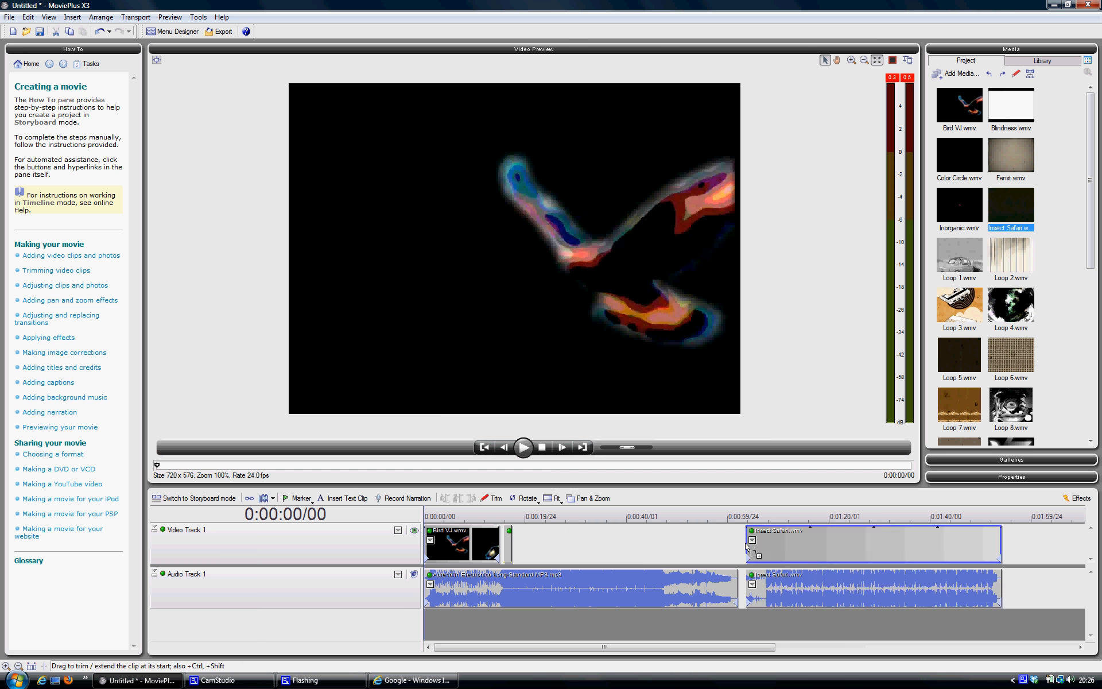
{"action": "left_click", "coordinate": [835, 583]}
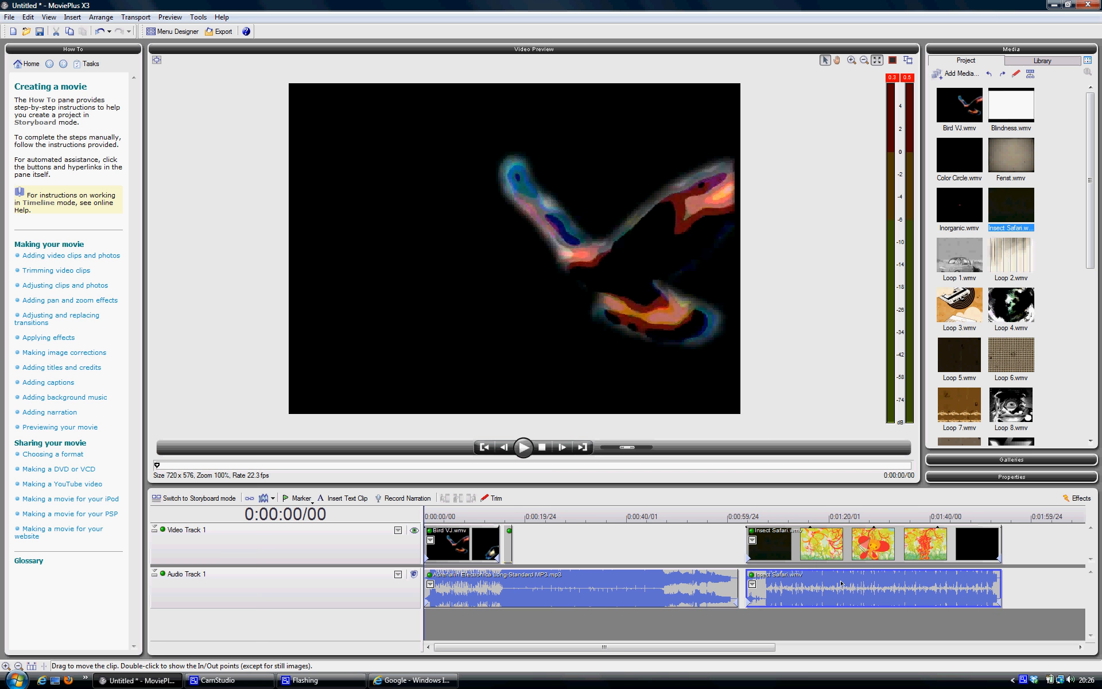
{"action": "key", "text": "Delete"}
{"action": "left_click_drag", "start_coordinate": [804, 550], "coordinate": [605, 541]}
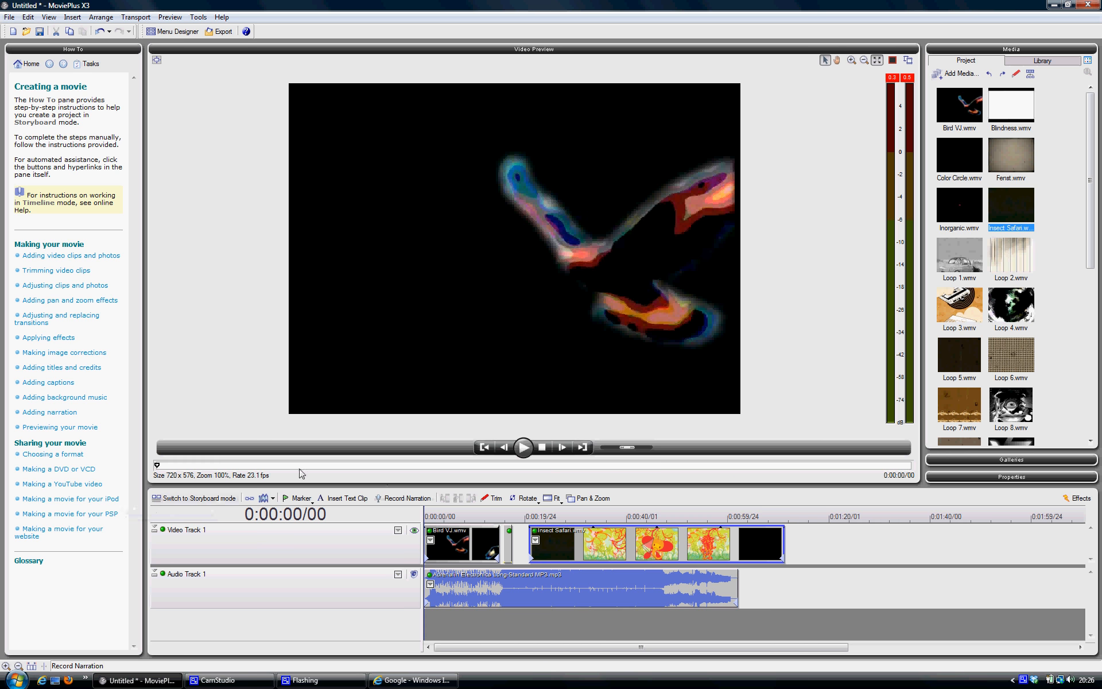
{"action": "left_click", "coordinate": [263, 680]}
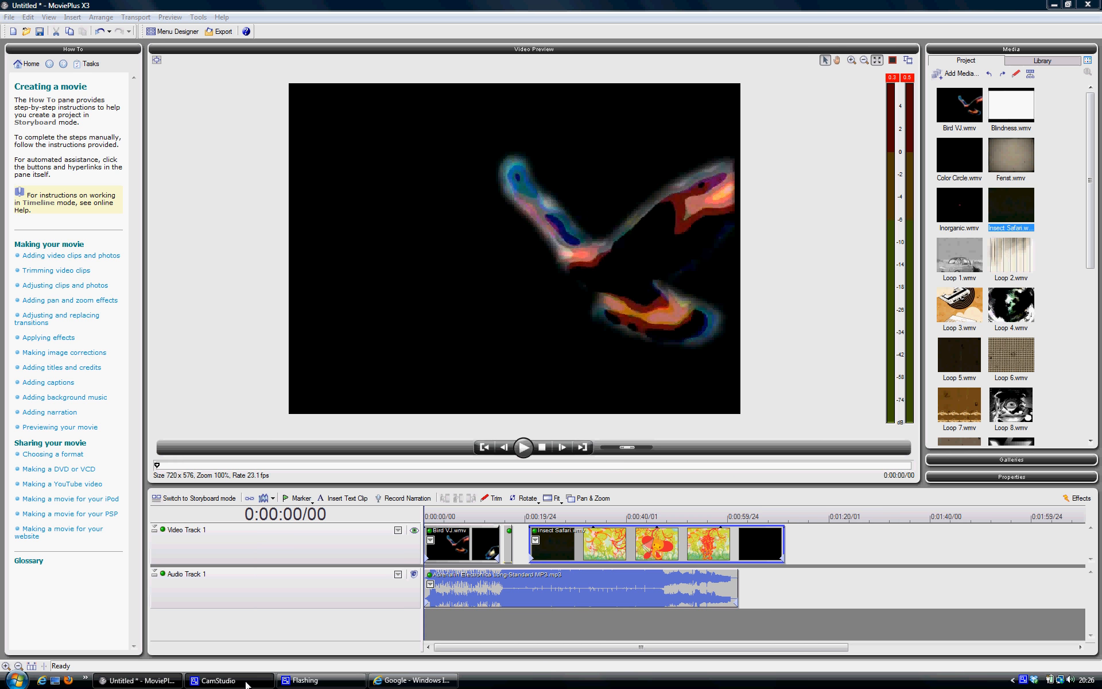